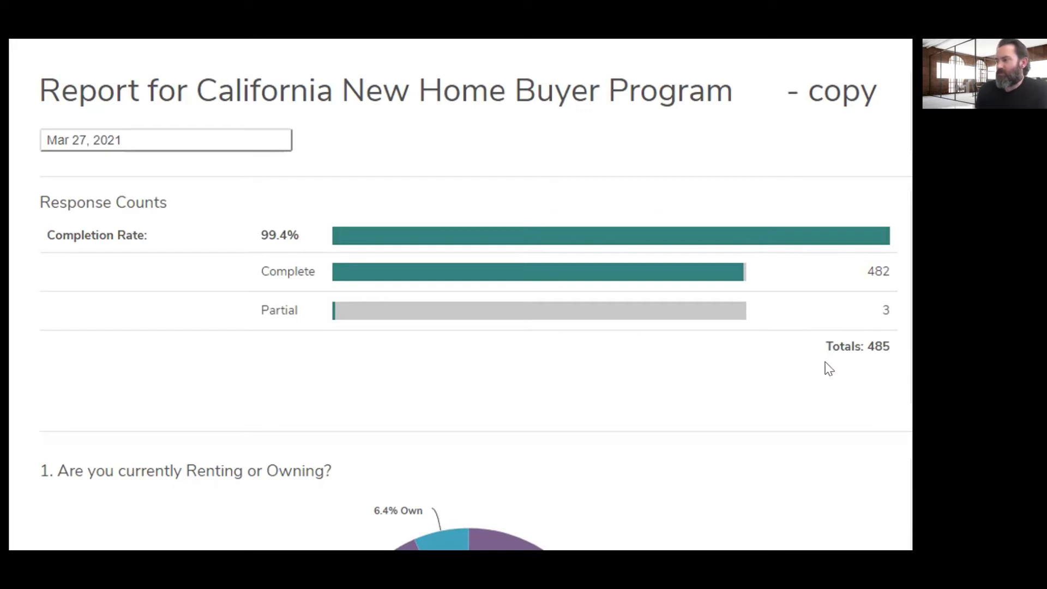
Read the renting-or-owning and purchase-timing pie values: 40.7% next 90 days, 28.3% next 6 months, 31.0% within a year.
scroll(750, 373, down, 5)
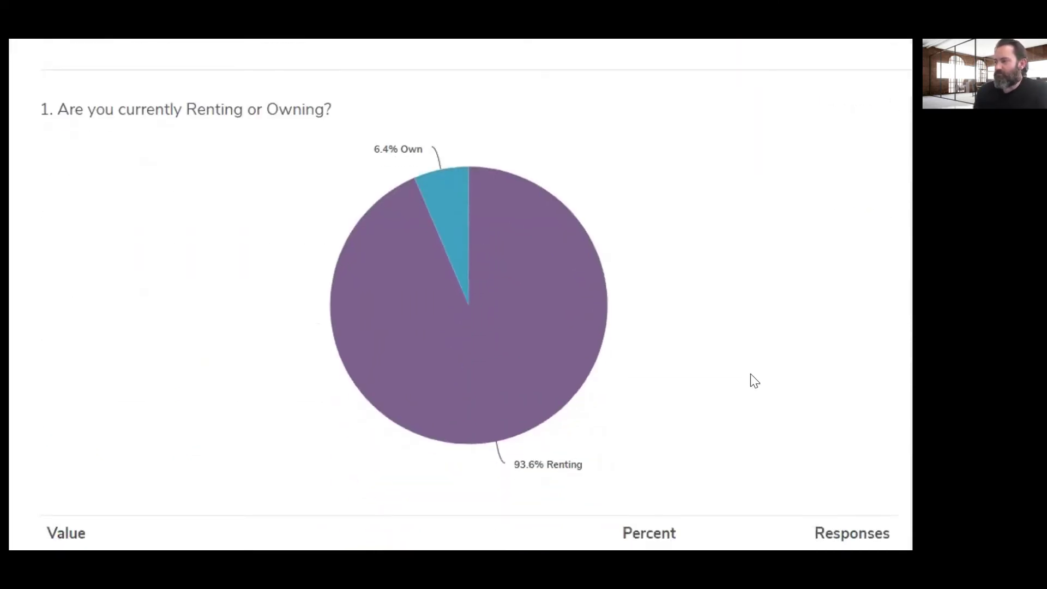
mouse_move(465, 438)
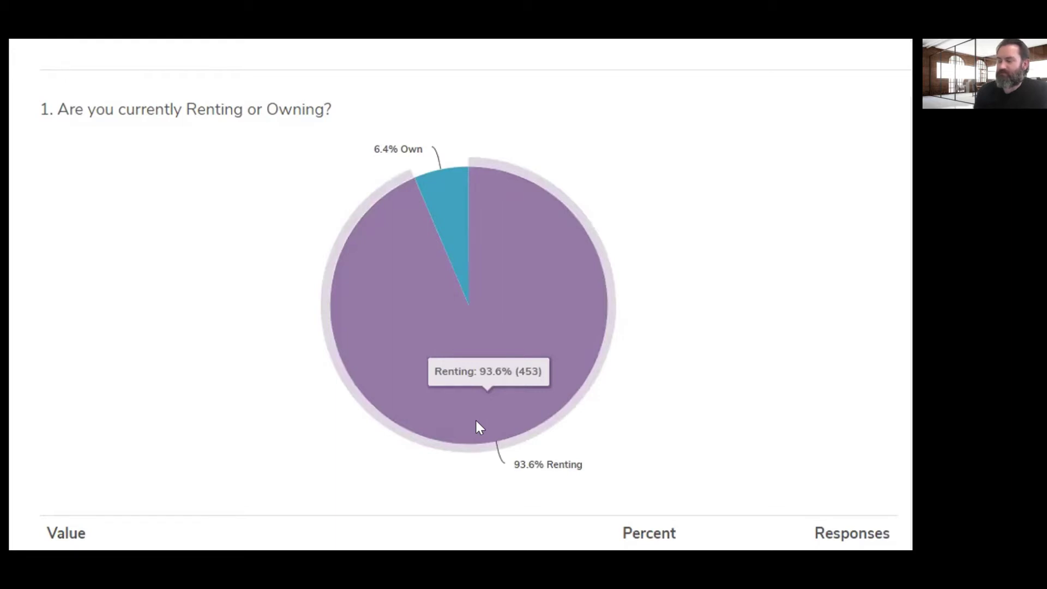
scroll(476, 421, down, 9)
scroll(476, 422, down, 4)
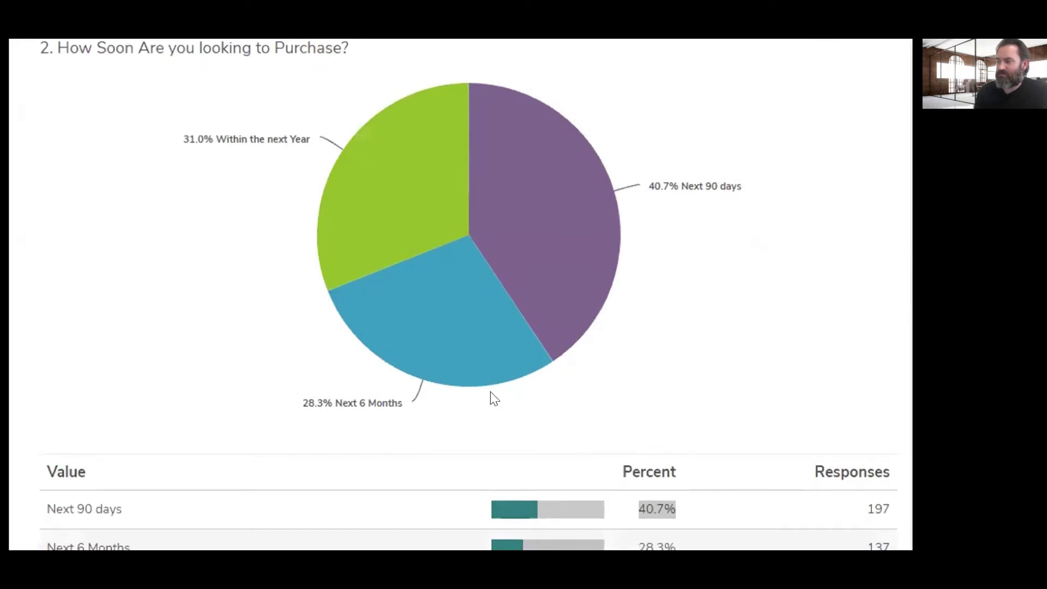
mouse_move(547, 262)
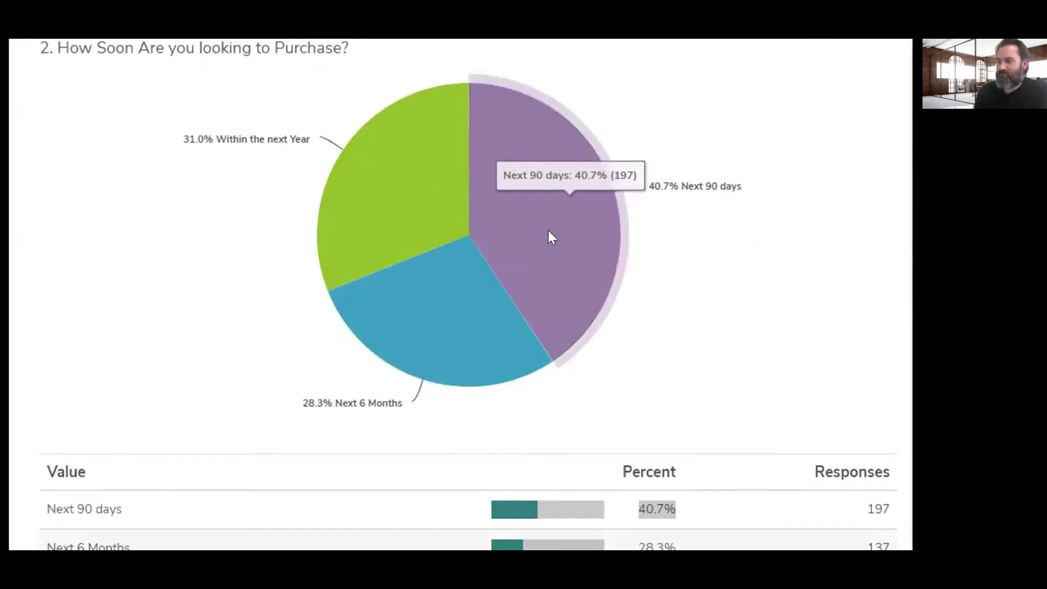
mouse_move(476, 319)
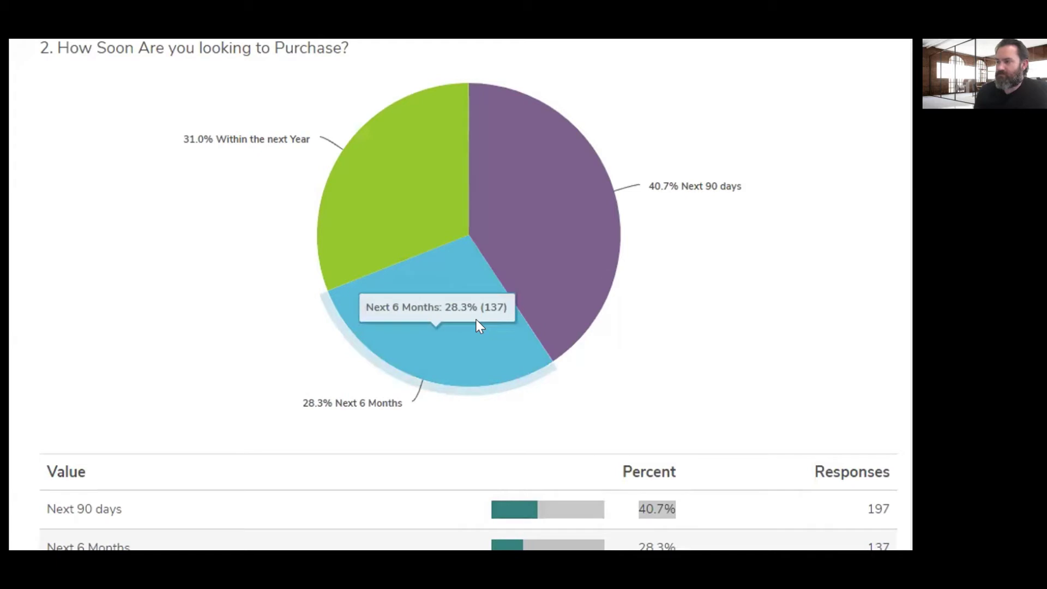
Review question 3's price-range table, where $300,000–$450,000 leads with 54.2% (219) of 404 responses.
scroll(476, 319, down, 10)
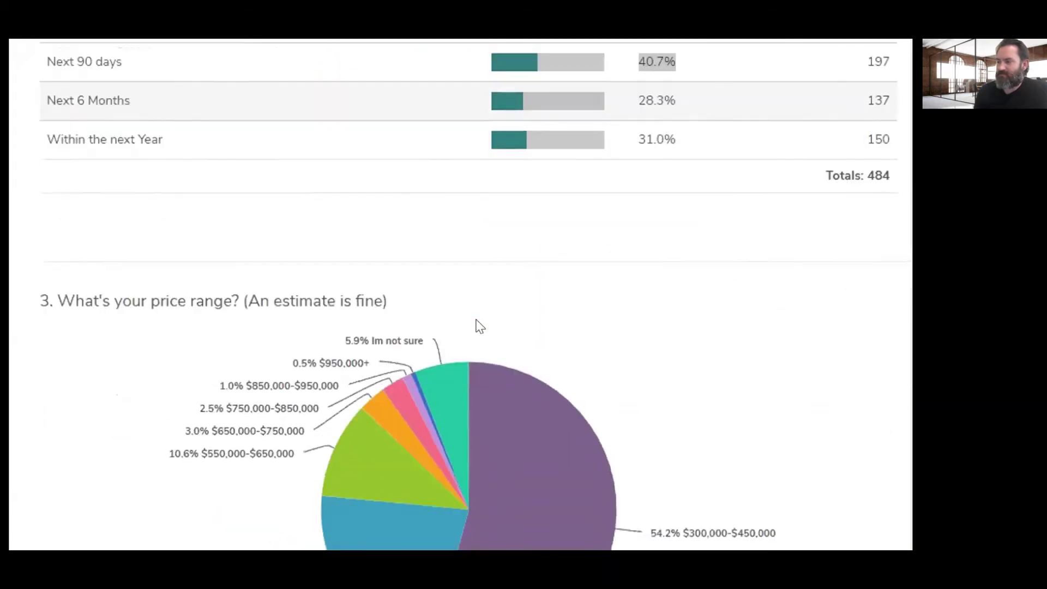
scroll(479, 326, down, 2)
scroll(478, 326, up, 2)
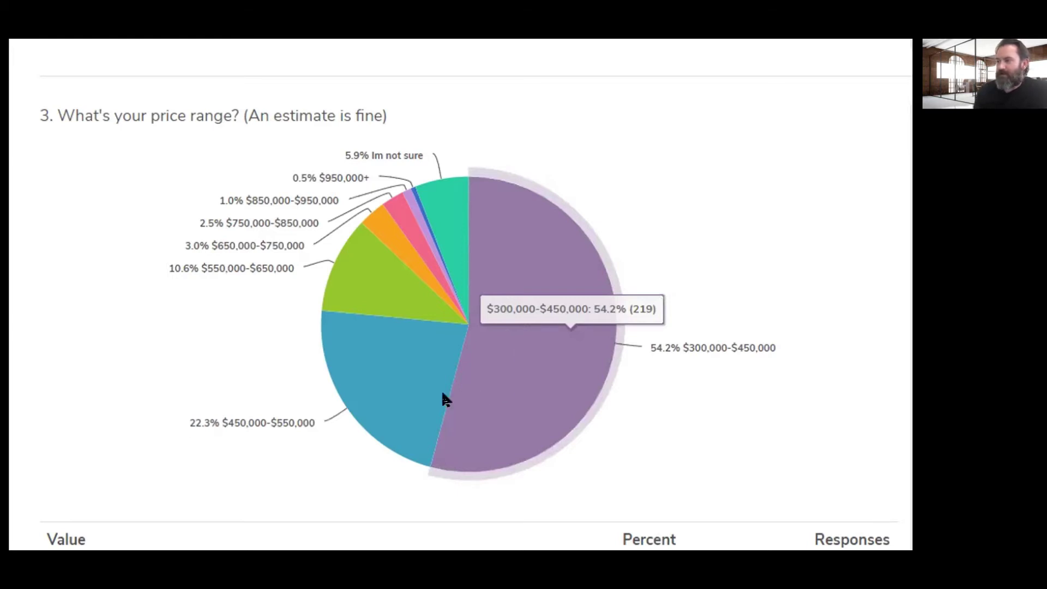
mouse_move(407, 395)
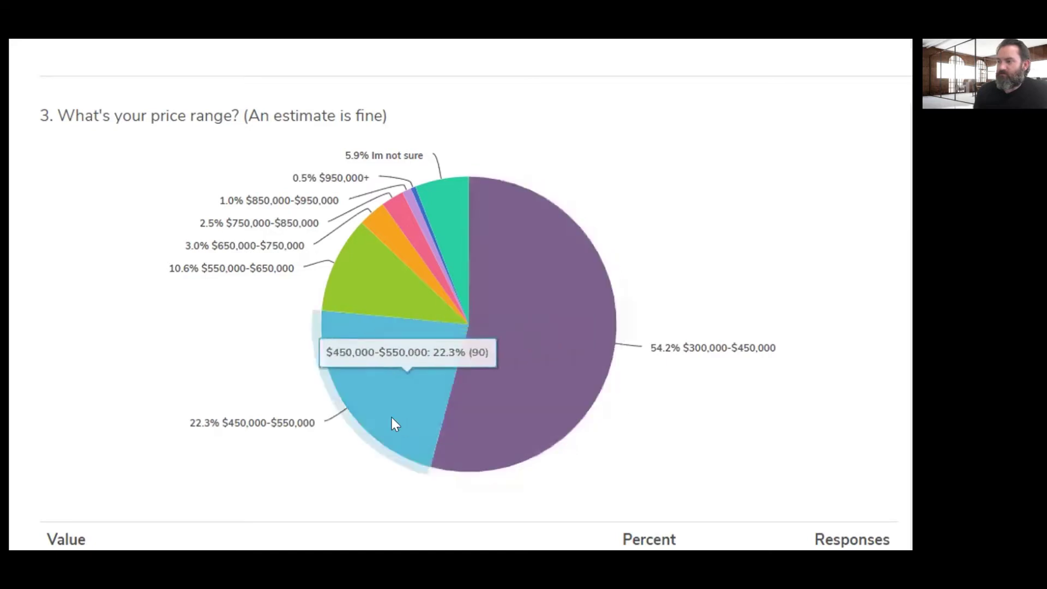
scroll(170, 406, down, 12)
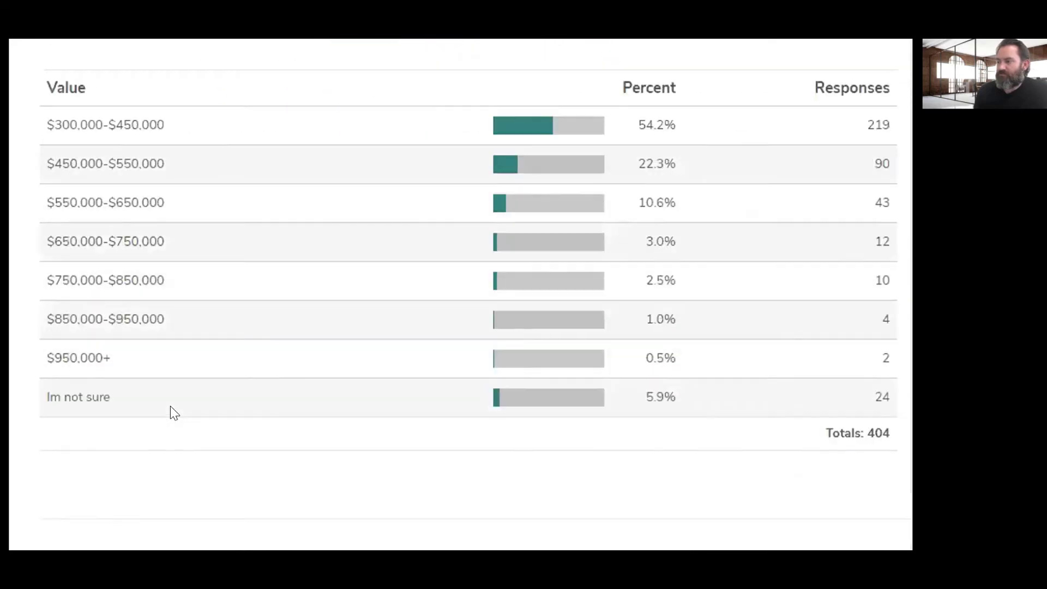
Check question 4's realtor Yes/No split, reading the No slice value.
scroll(170, 406, down, 3)
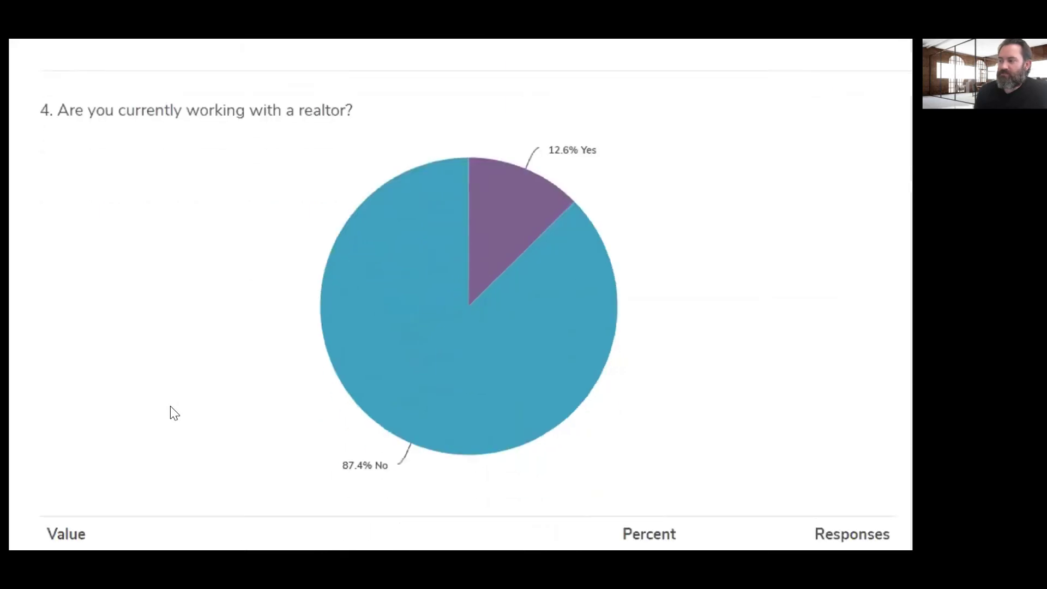
scroll(170, 405, down, 3)
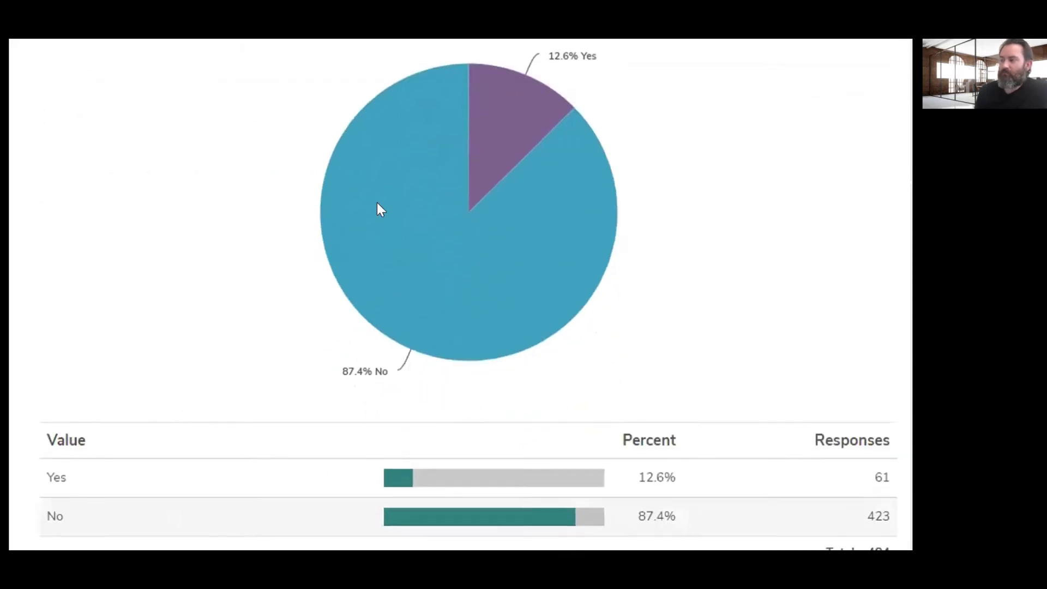
mouse_move(501, 111)
mouse_move(533, 231)
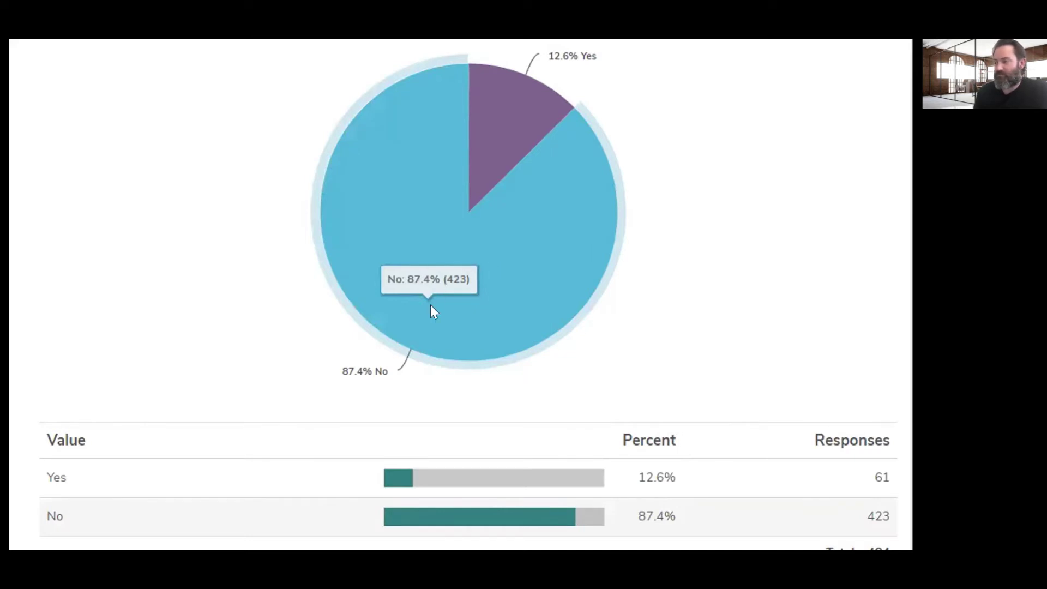
Read question 5's credit-score slices: Fair 600–660 27.1%, Good 25.2%, Poor 24.4%, Great 23.3%.
scroll(229, 318, down, 6)
scroll(229, 318, down, 3)
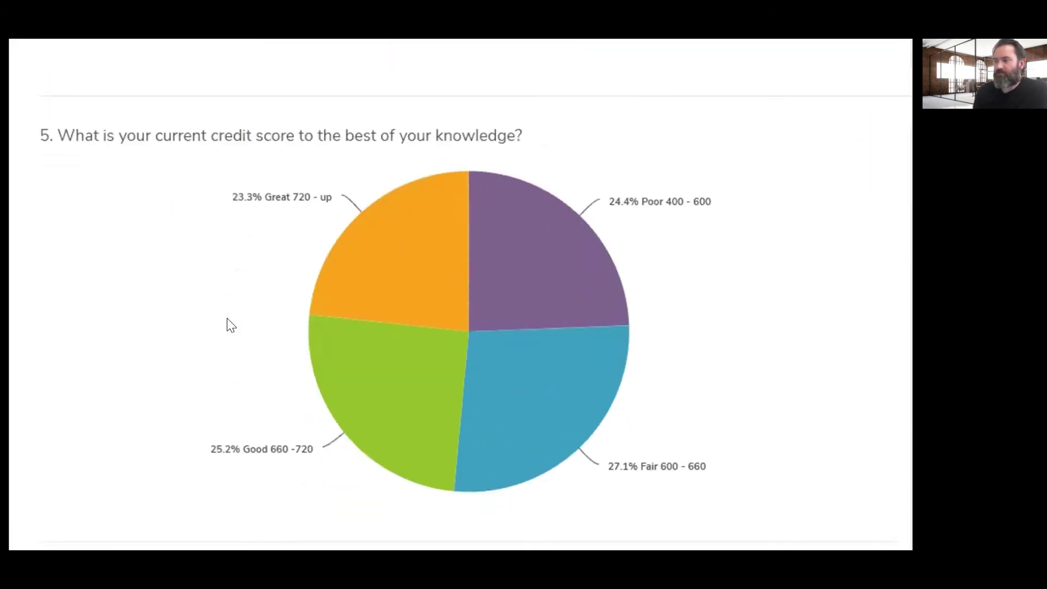
mouse_move(513, 390)
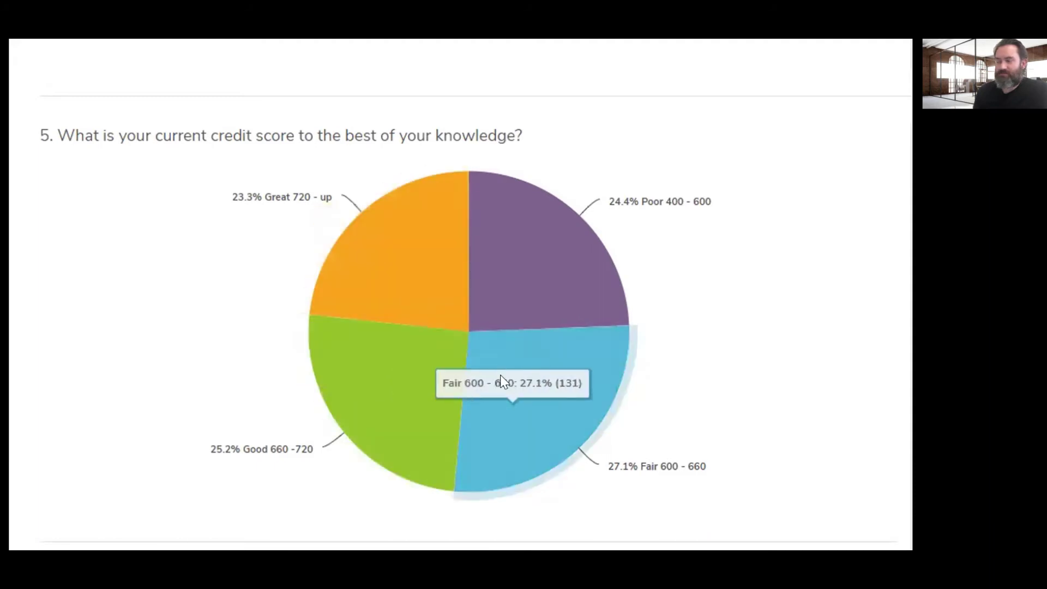
mouse_move(406, 275)
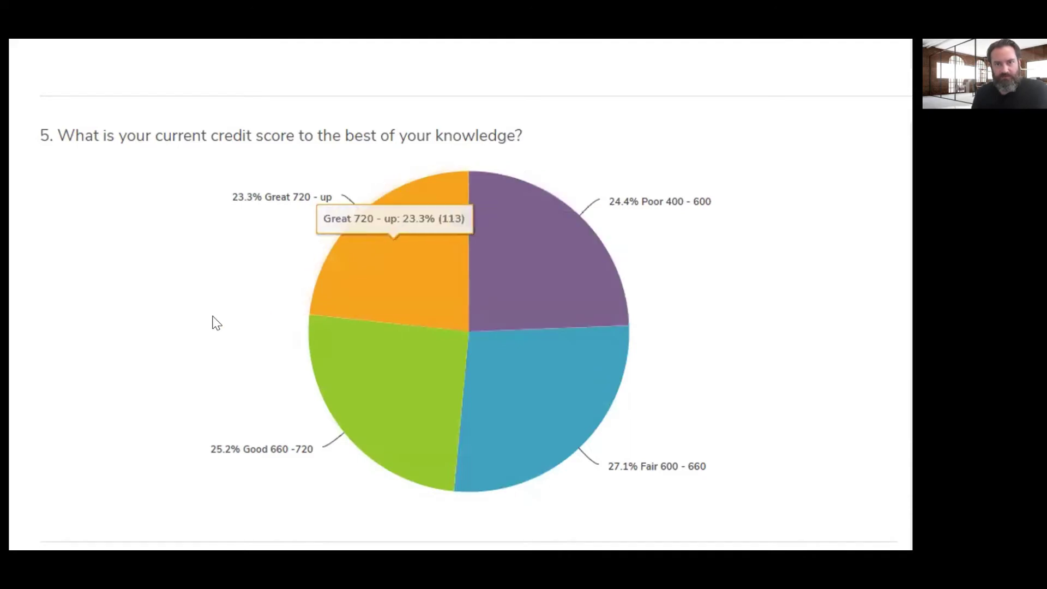
Move down to question 6 in the report and read its chart values.
scroll(216, 323, down, 15)
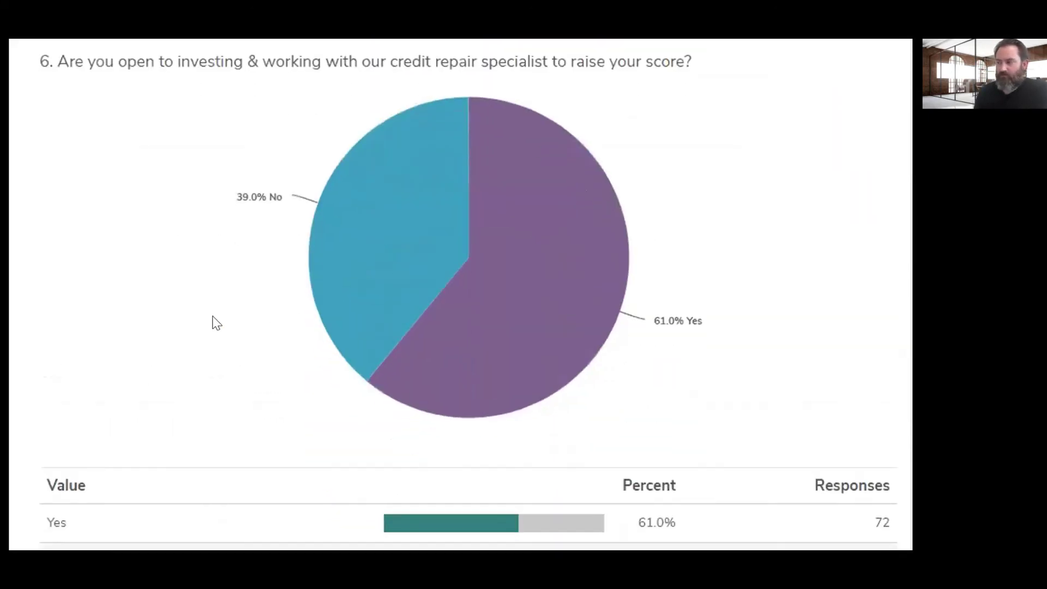
mouse_move(521, 278)
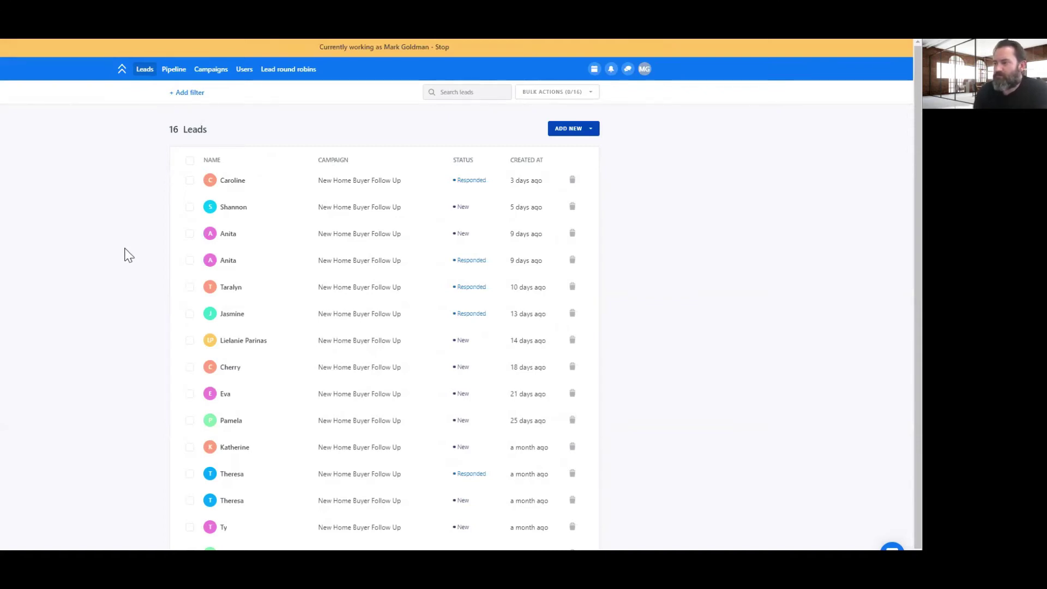
Scroll down the 16-lead list toward the pagination controls.
scroll(283, 367, down, 1)
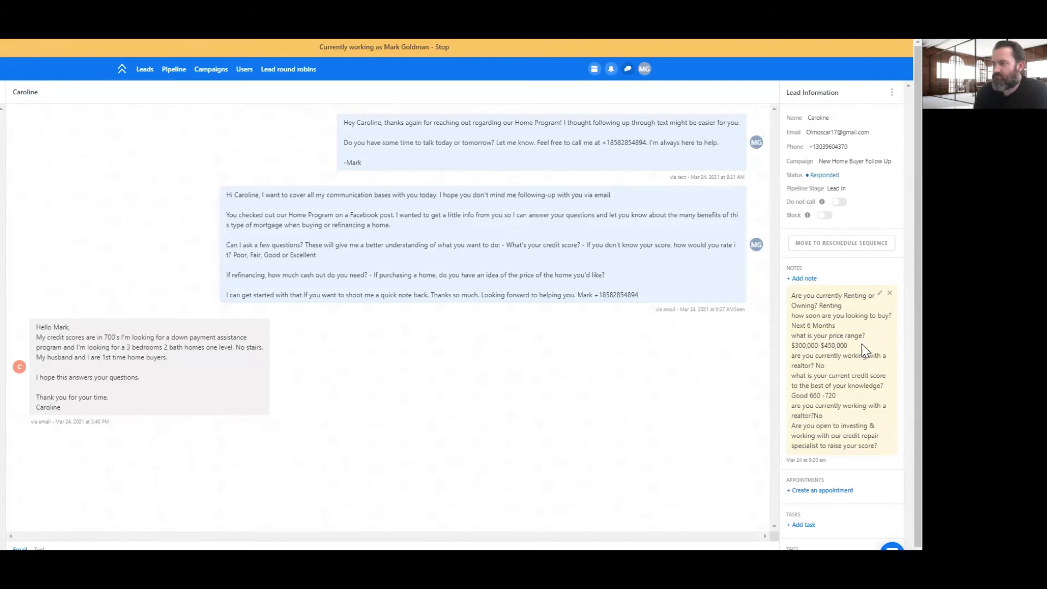
drag(848, 345, 794, 345)
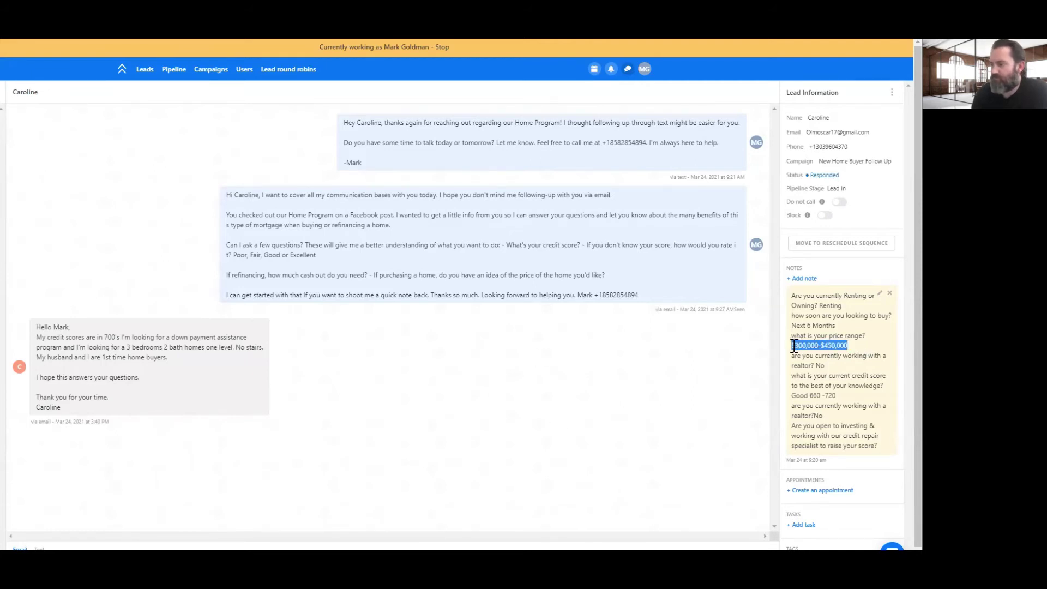
double_click(829, 306)
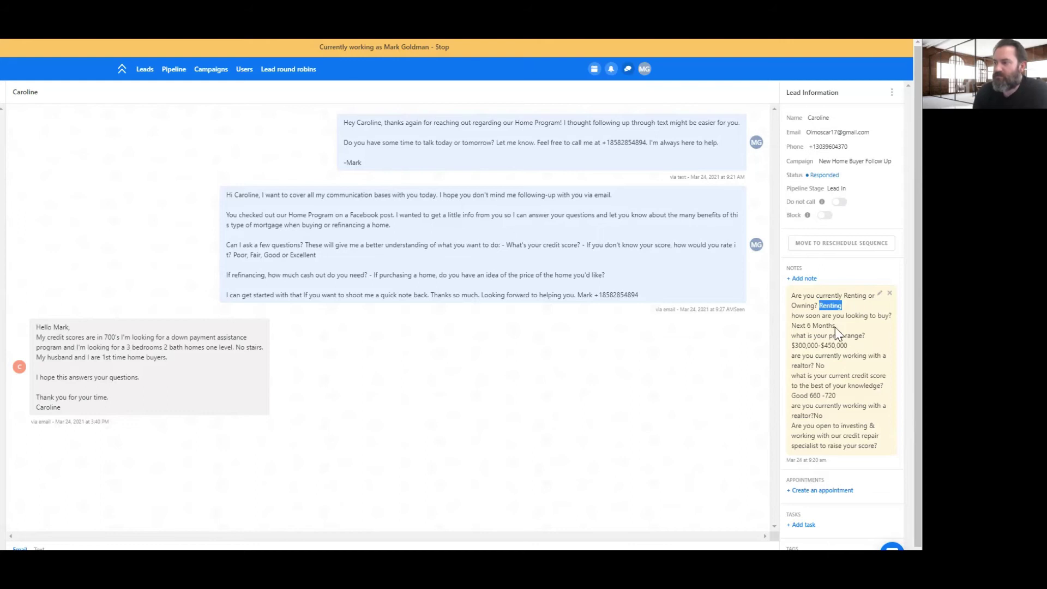
drag(835, 325, 785, 325)
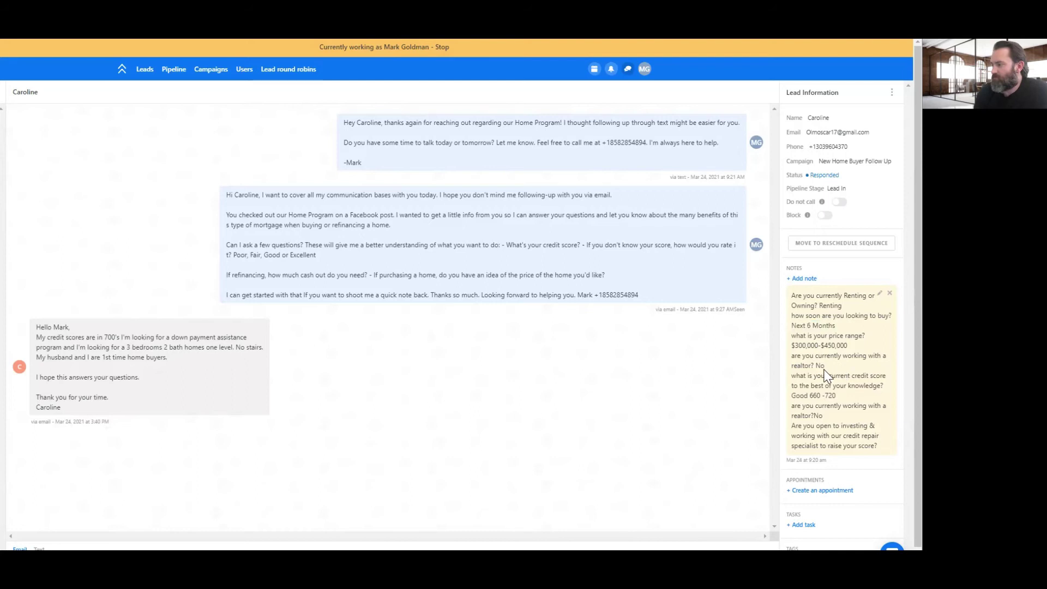
double_click(820, 366)
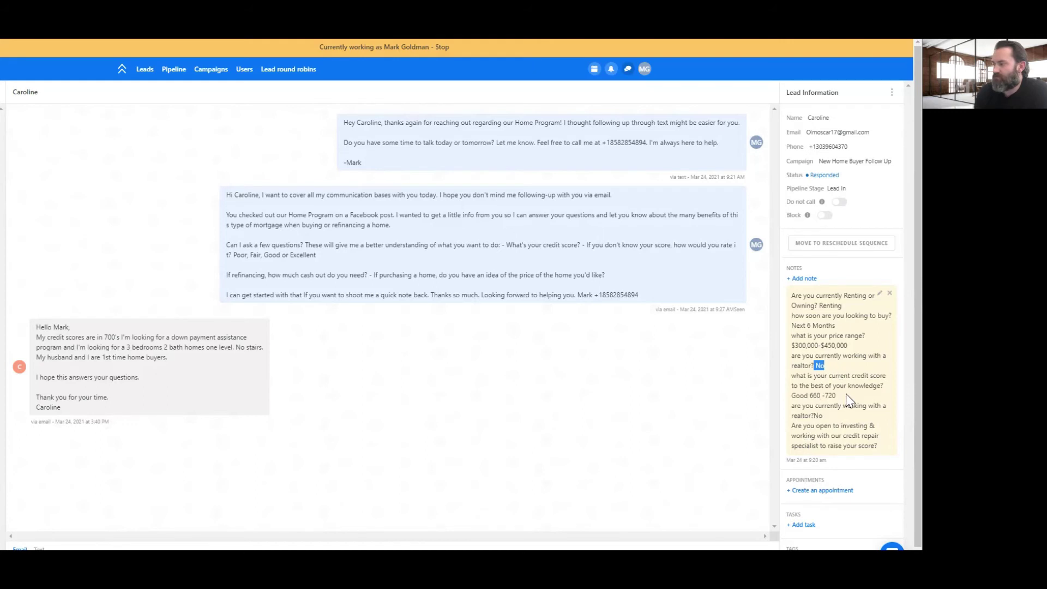
drag(835, 395, 796, 396)
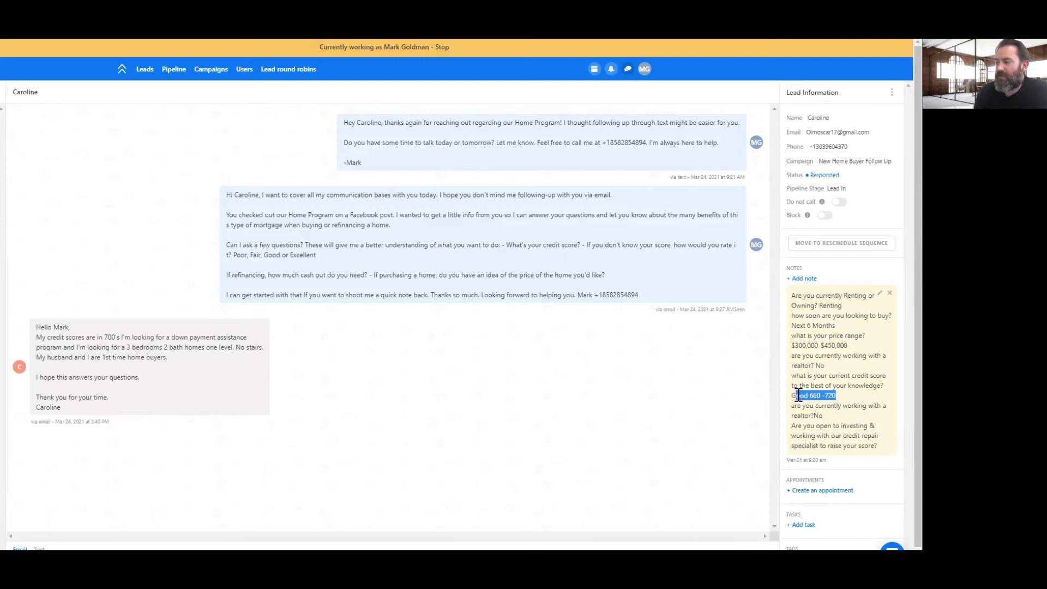
click(819, 417)
double_click(819, 417)
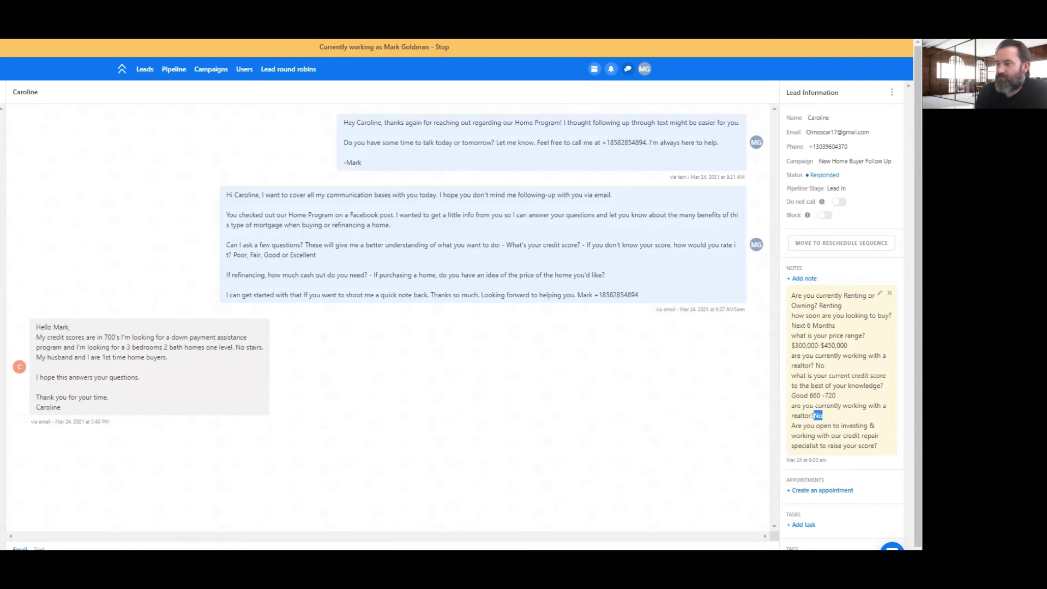
Clear the notes highlight and open the next responded lead, noted Great 720-up and within the next year.
click(194, 365)
click(275, 432)
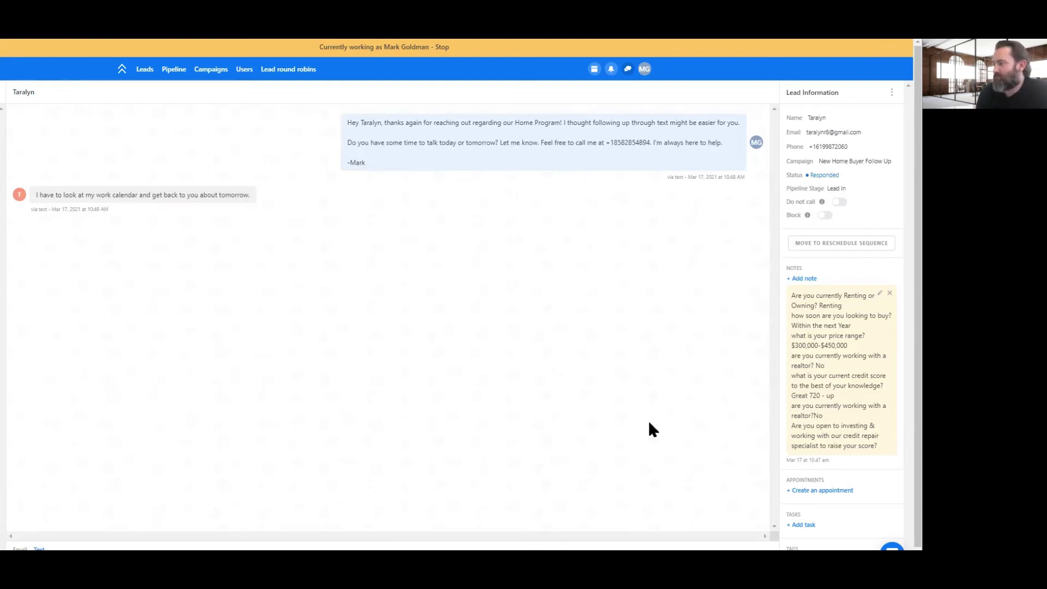
Highlight the Great 720-up credit score, $300,000–$450,000 price range and buying-timeline answers in the notes.
drag(835, 395, 792, 398)
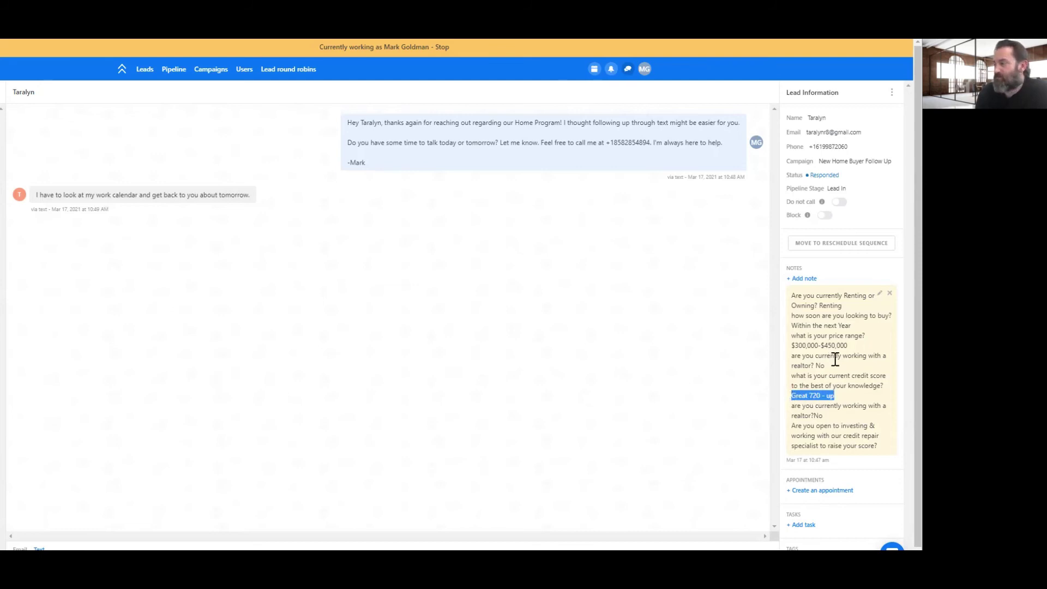
click(817, 365)
drag(861, 348, 791, 346)
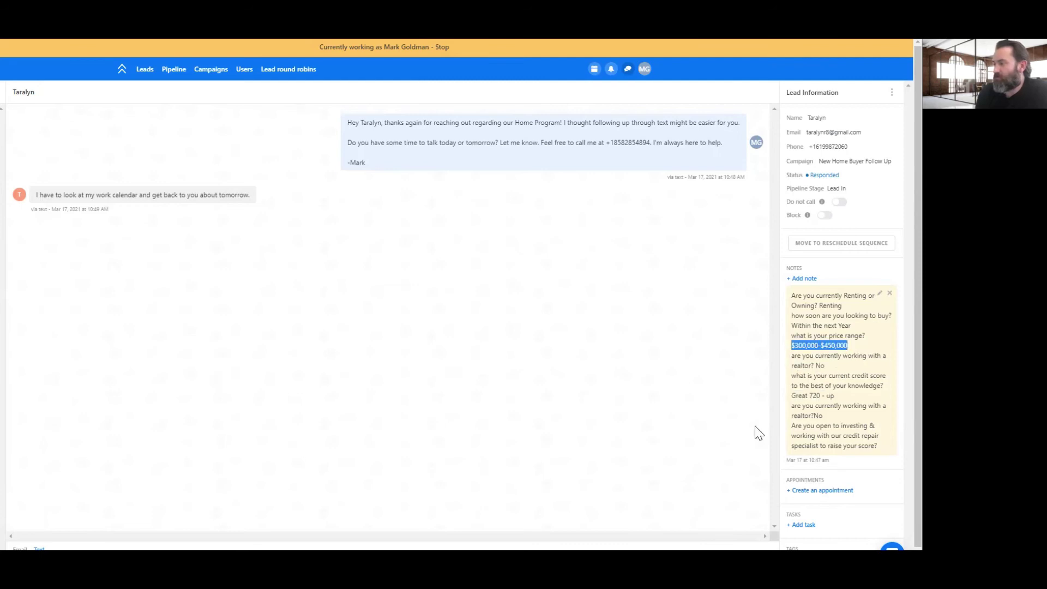
drag(848, 304, 818, 316)
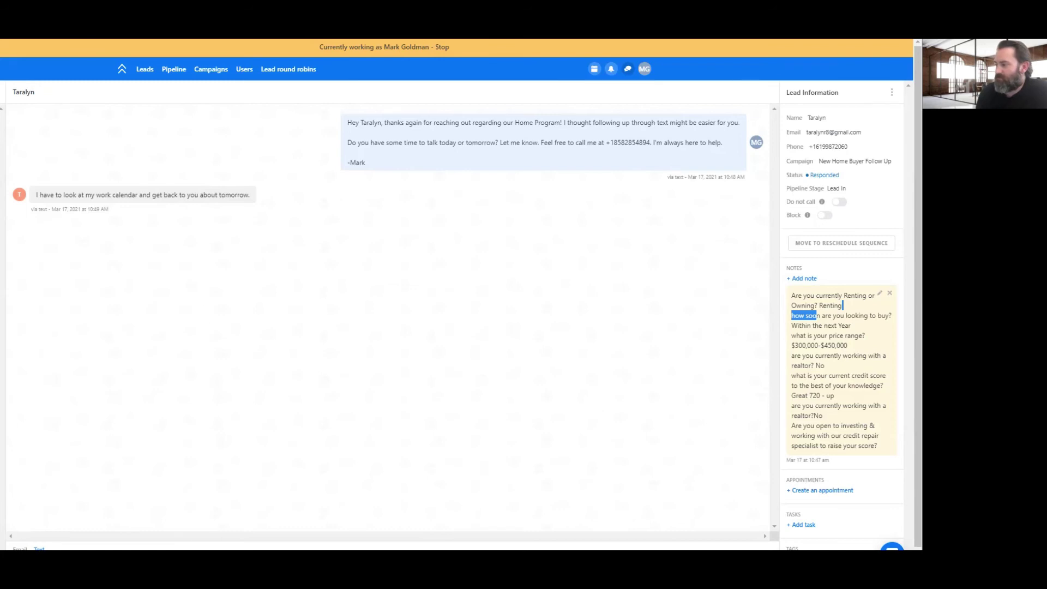
click(107, 280)
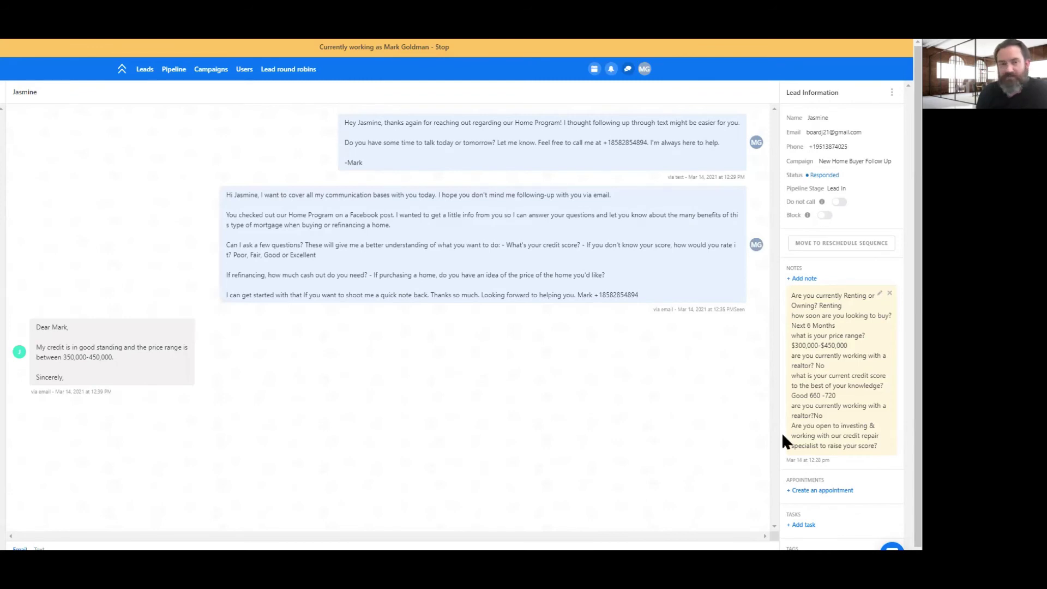
Highlight the 660–720 credit score and Next 6 Months timeline, then advance with Alt+Left to the next responded lead.
drag(835, 395, 810, 395)
mouse_move(839, 319)
mouse_down()
mouse_move(802, 327)
mouse_move(839, 326)
mouse_up()
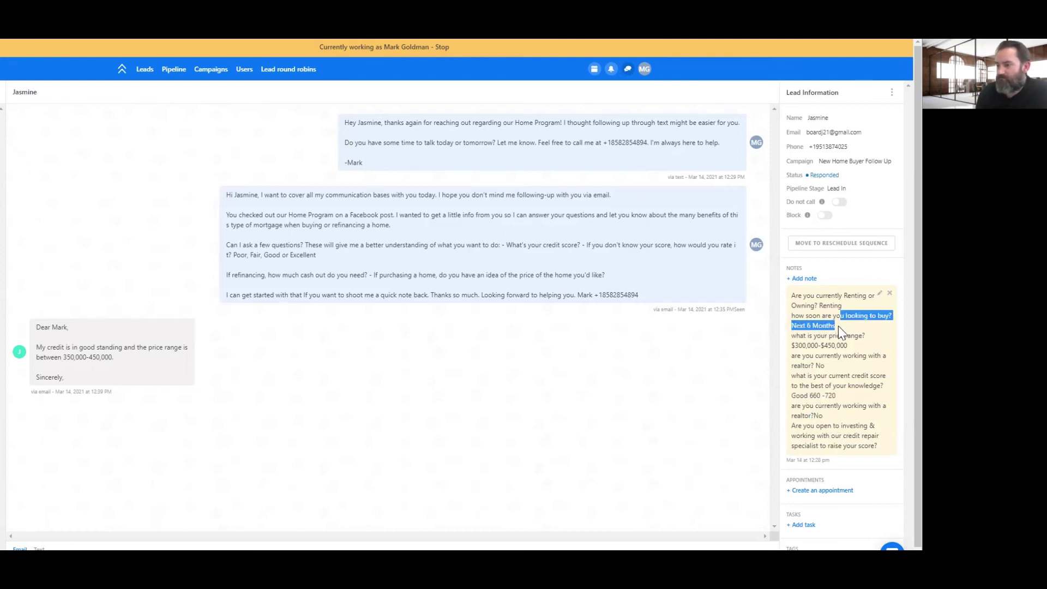
click(681, 467)
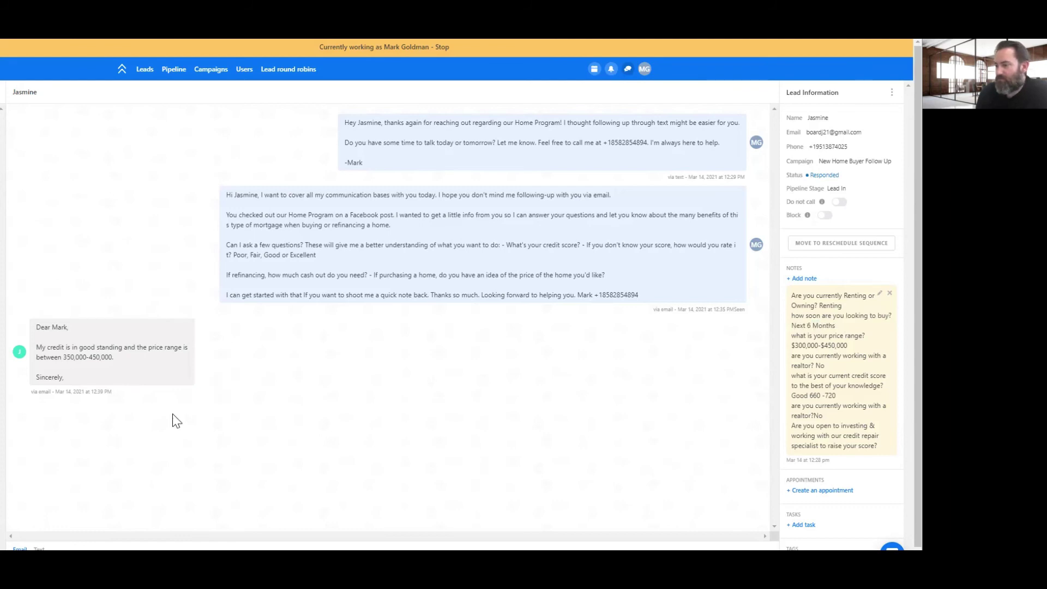
key(alt+Left)
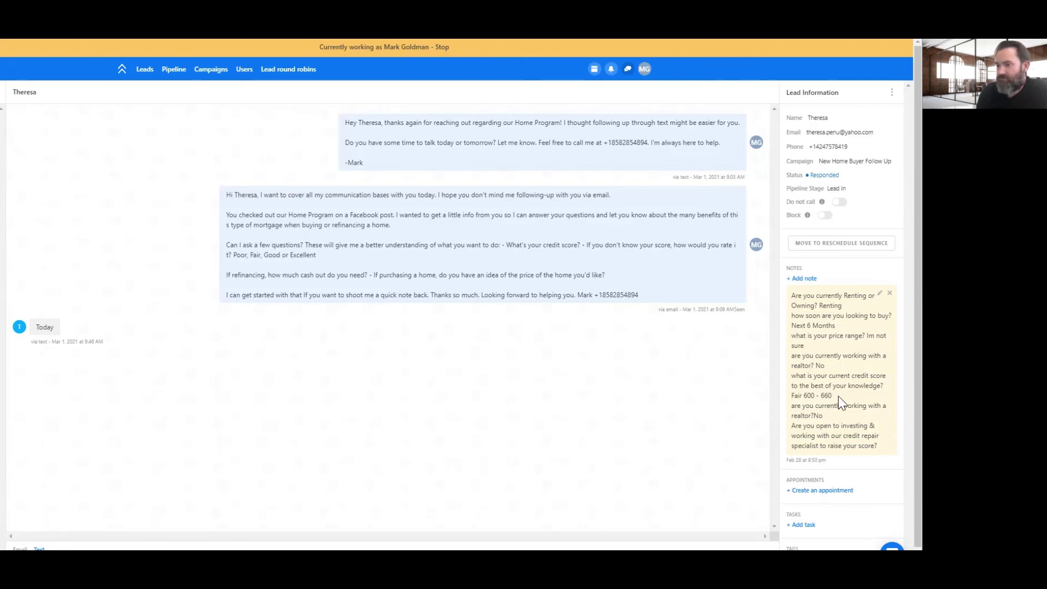
Highlight the 600–660 credit range, Renting, Next 6 Months and no-realtor answers in the notes.
drag(839, 396, 804, 398)
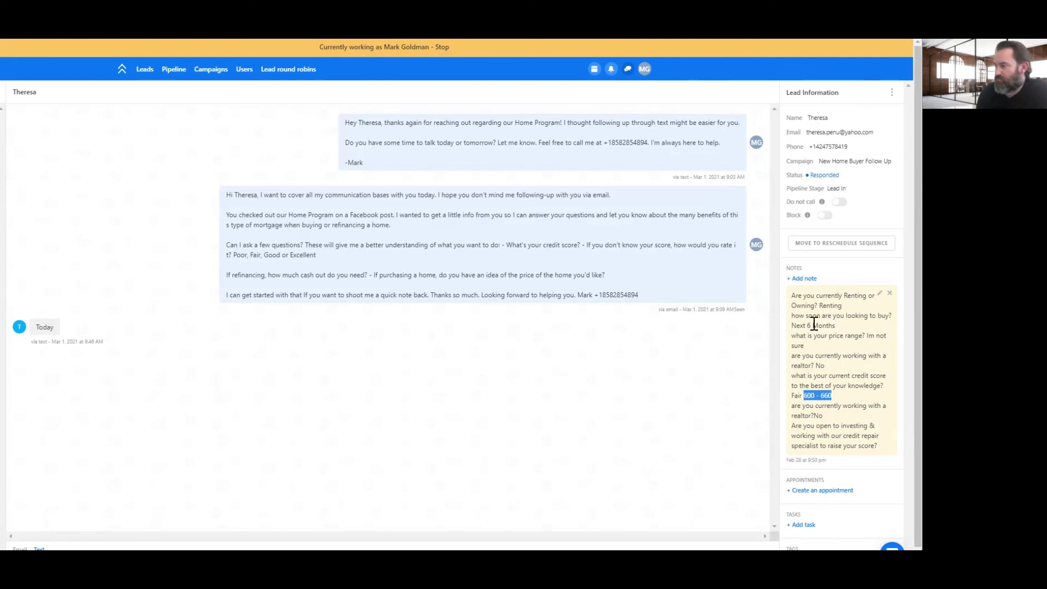
drag(844, 305, 774, 323)
click(828, 419)
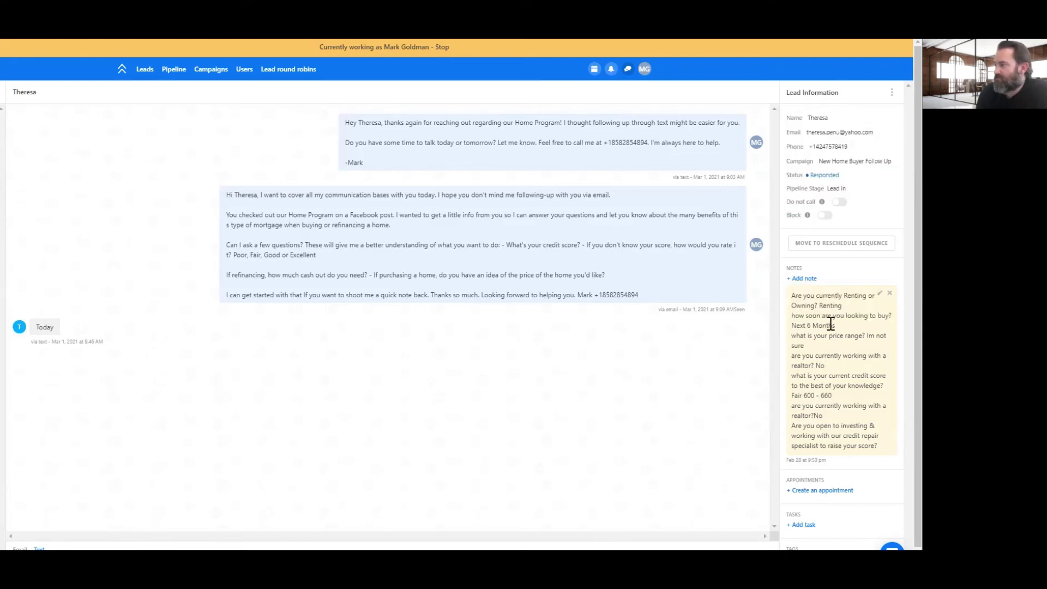
drag(837, 326, 795, 329)
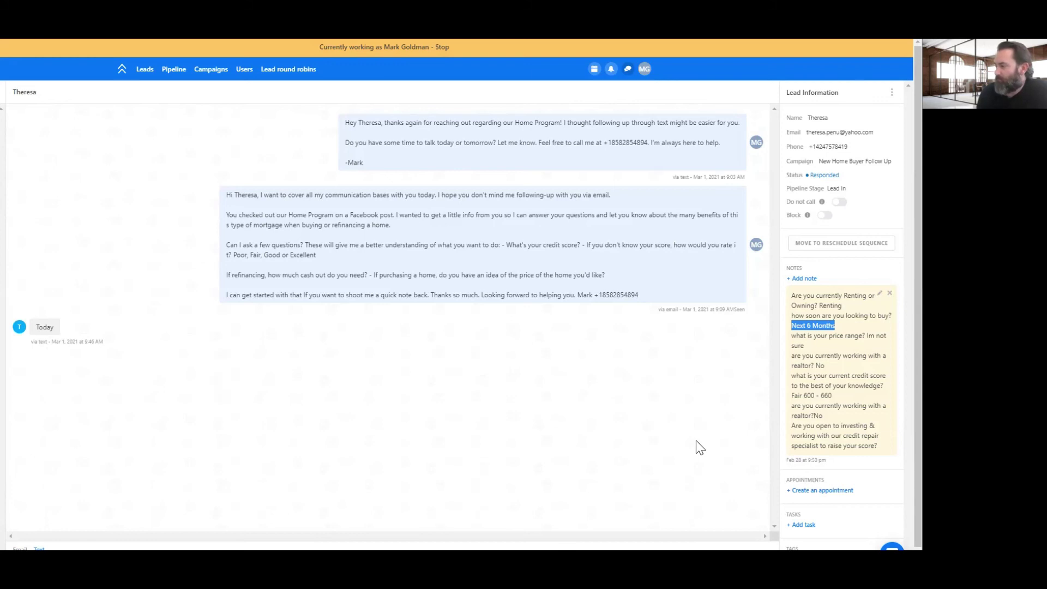
drag(824, 416, 815, 417)
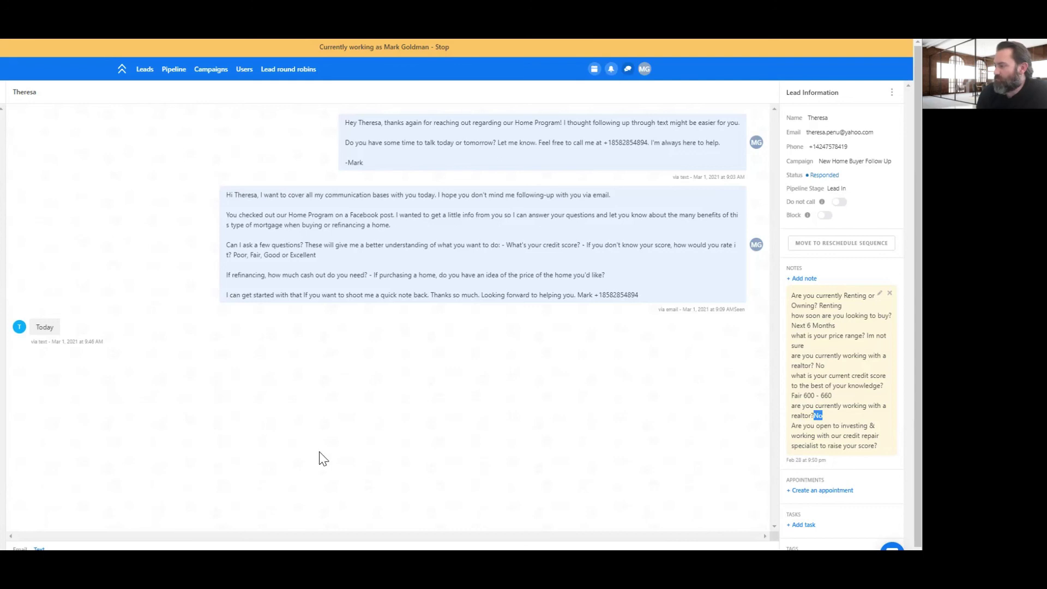